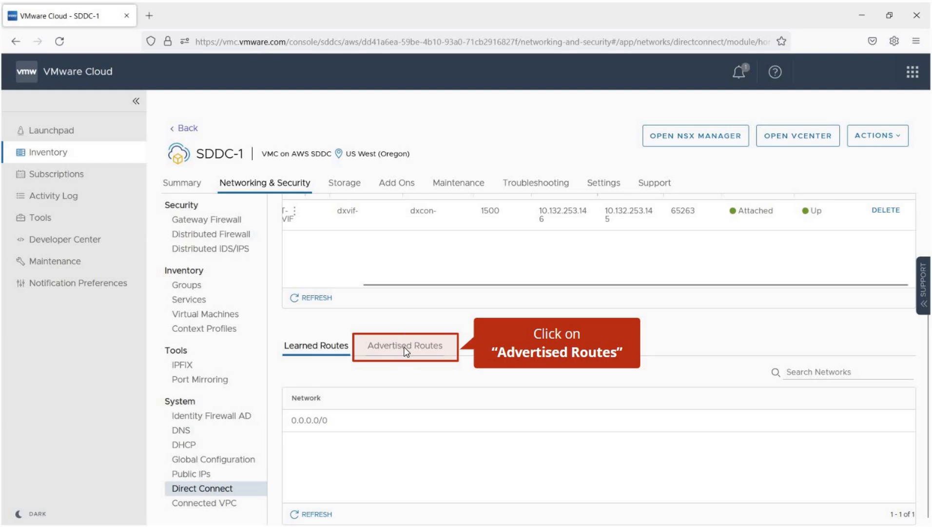
# - Review the advertised routes of the Direct Connect connection and the networking overview topology of SDDC-1
pyautogui.click(405, 347)
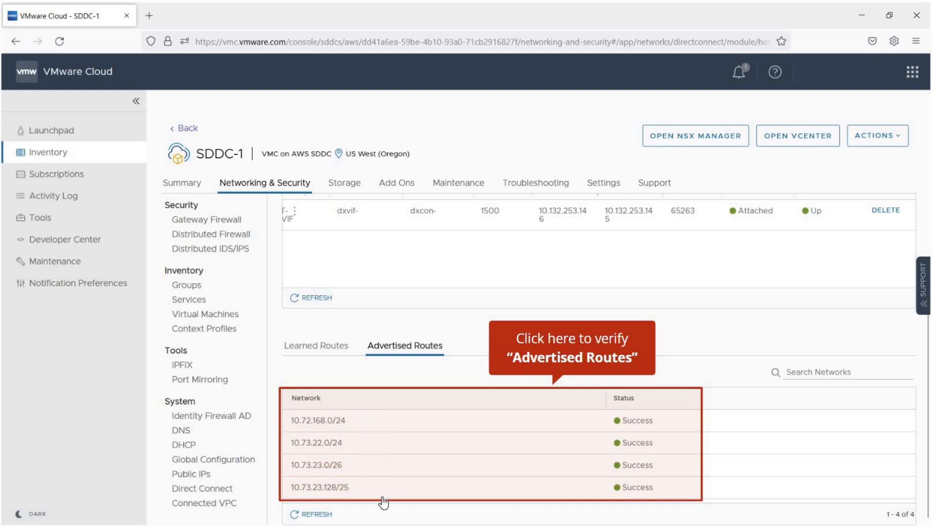
pyautogui.scroll(3, 213, 226)
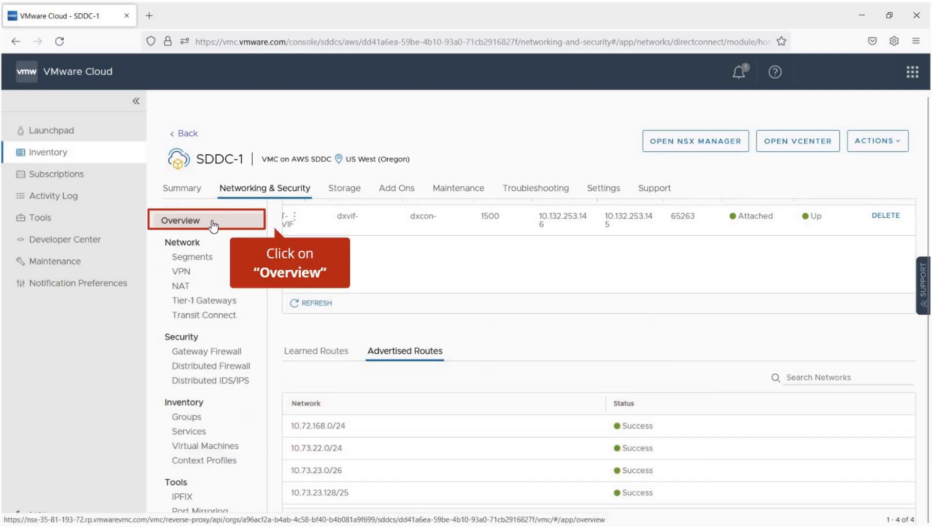
pyautogui.click(213, 222)
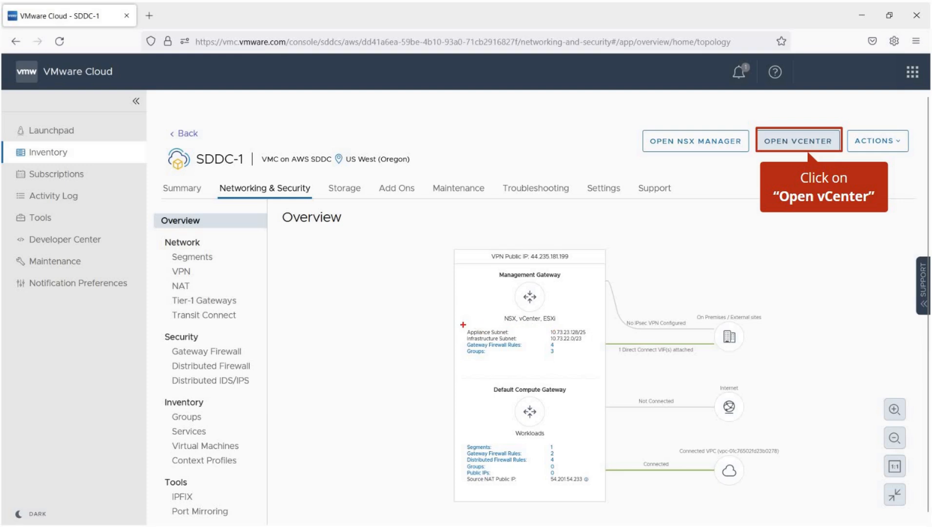
pyautogui.moveTo(462, 324)
pyautogui.mouseDown()
pyautogui.moveTo(552, 345)
pyautogui.moveTo(601, 343)
pyautogui.mouseUp()
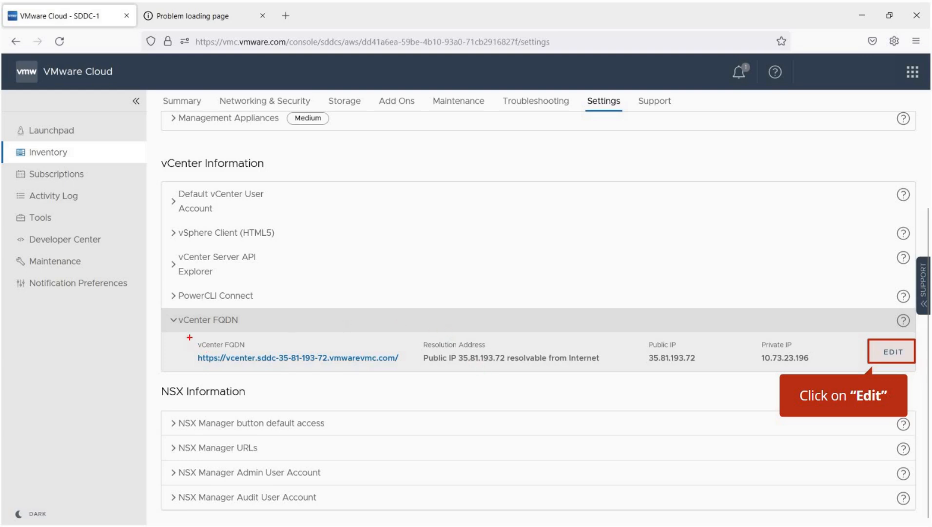
pyautogui.moveTo(189, 337); pyautogui.dragTo(295, 366)
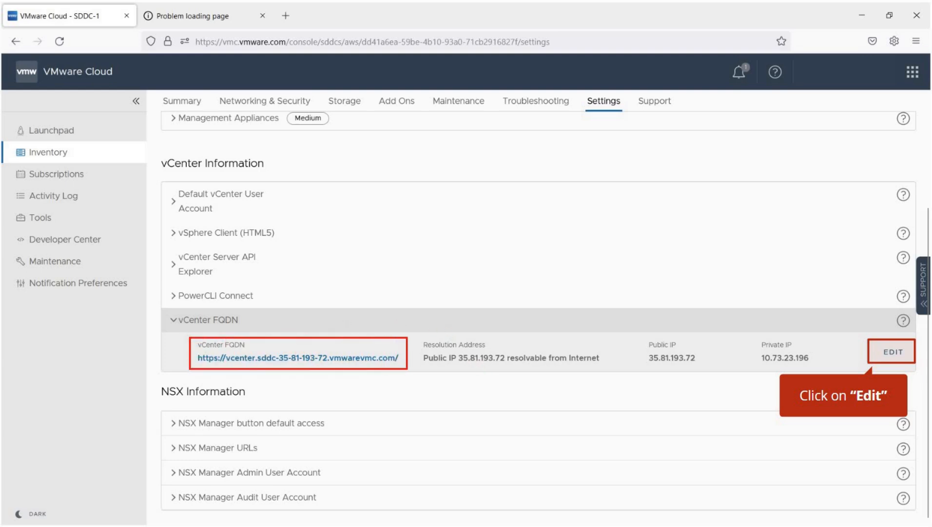
pyautogui.moveTo(340, 369); pyautogui.dragTo(349, 402)
pyautogui.moveTo(418, 332)
pyautogui.mouseDown()
pyautogui.moveTo(541, 366)
pyautogui.moveTo(611, 373)
pyautogui.mouseUp()
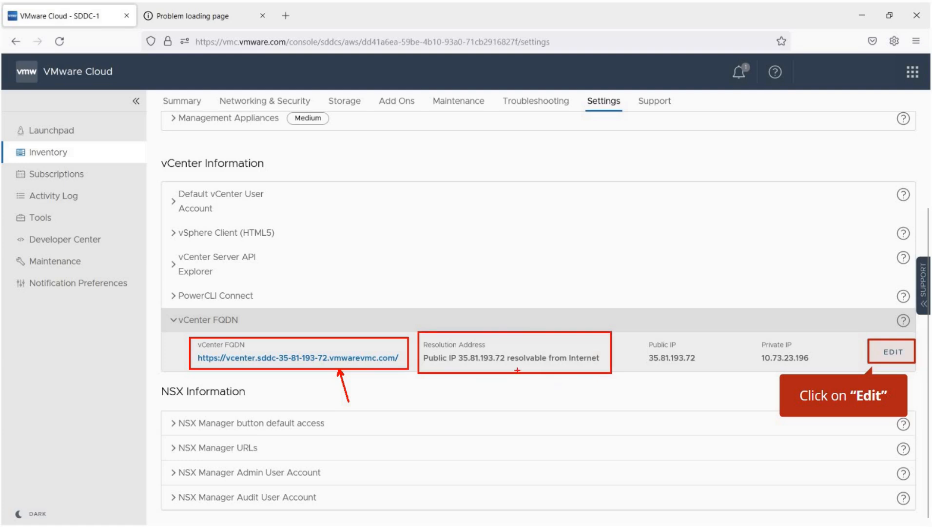
pyautogui.moveTo(494, 368); pyautogui.dragTo(517, 396)
pyautogui.moveTo(634, 332); pyautogui.dragTo(712, 375)
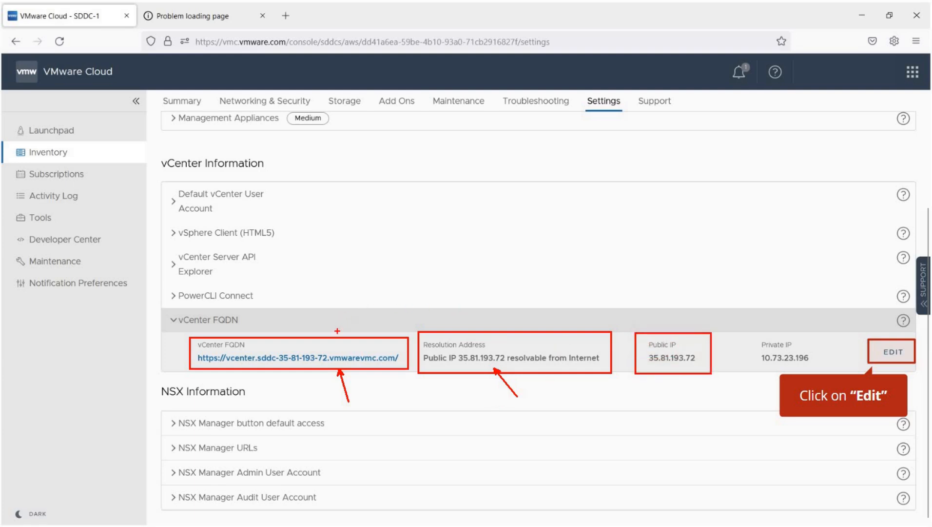
pyautogui.moveTo(337, 331)
pyautogui.mouseDown()
pyautogui.moveTo(383, 304)
pyautogui.moveTo(619, 295)
pyautogui.moveTo(681, 332)
pyautogui.moveTo(688, 321)
pyautogui.mouseUp()
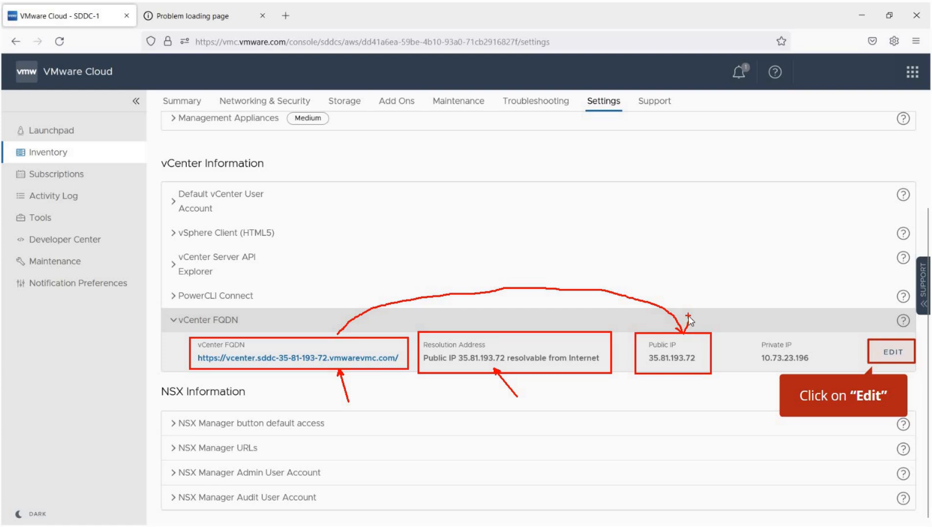
pyautogui.press('Escape')
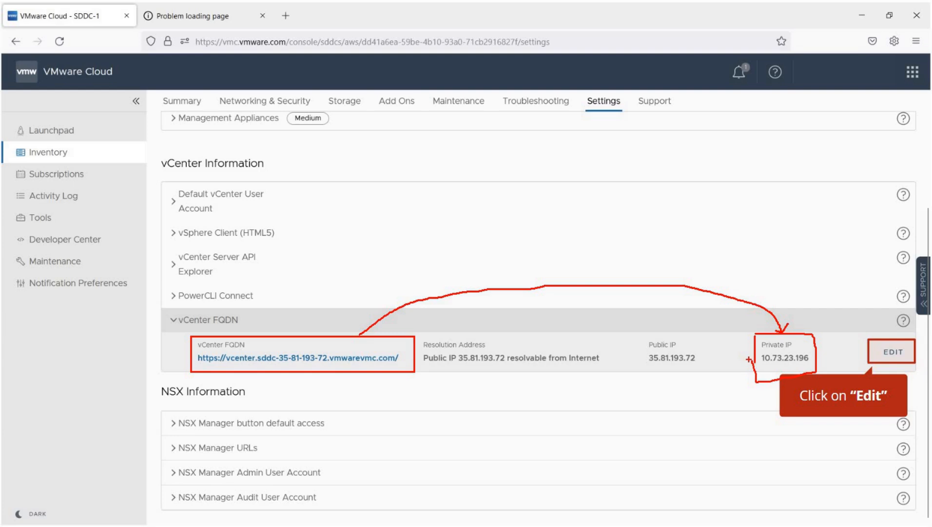
# - Set the vCenter FQDN's resolution address to the private IP 10.73.23.196 and save the change
pyautogui.click(903, 353)
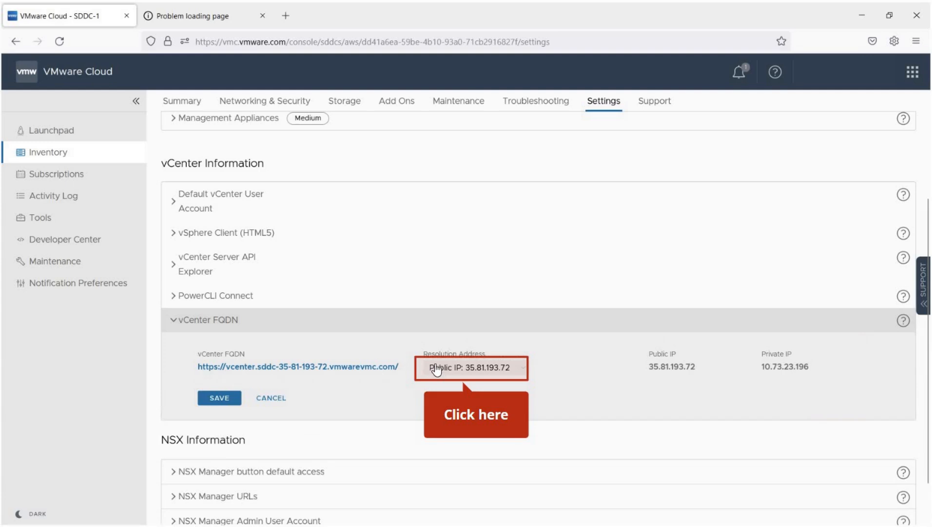
pyautogui.click(465, 371)
pyautogui.click(461, 398)
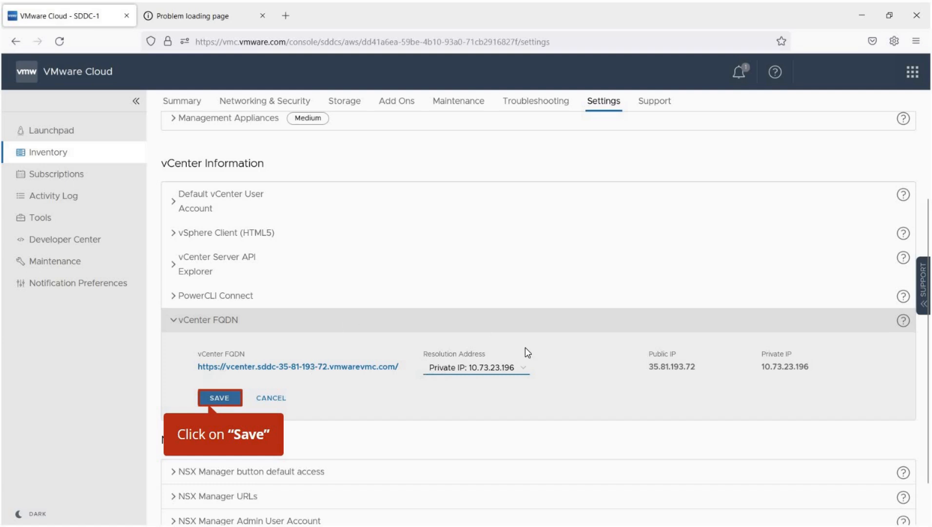
pyautogui.click(219, 398)
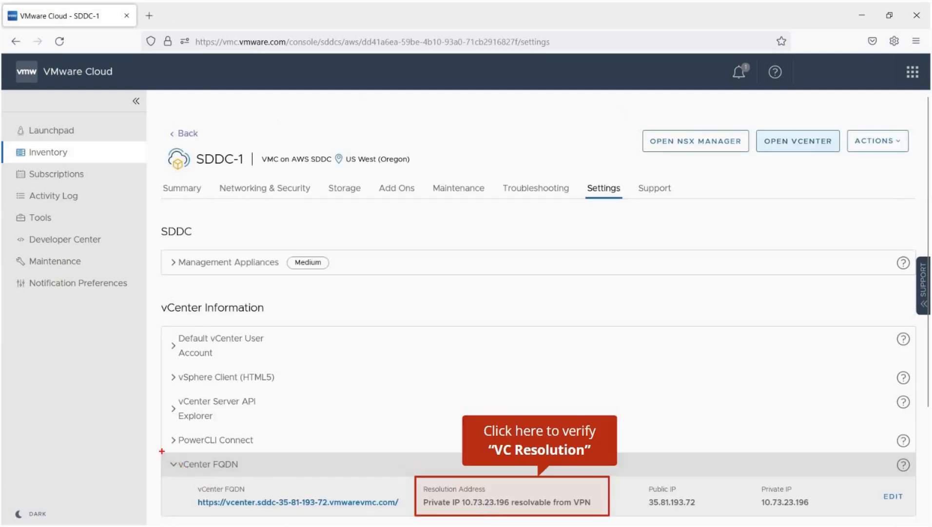
# - Check the vCenter FQDN's resolution address and try to open vCenter for SDDC-1
pyautogui.moveTo(162, 452); pyautogui.dragTo(627, 519)
pyautogui.moveTo(418, 493)
pyautogui.mouseDown()
pyautogui.moveTo(604, 513)
pyautogui.moveTo(596, 514)
pyautogui.mouseUp()
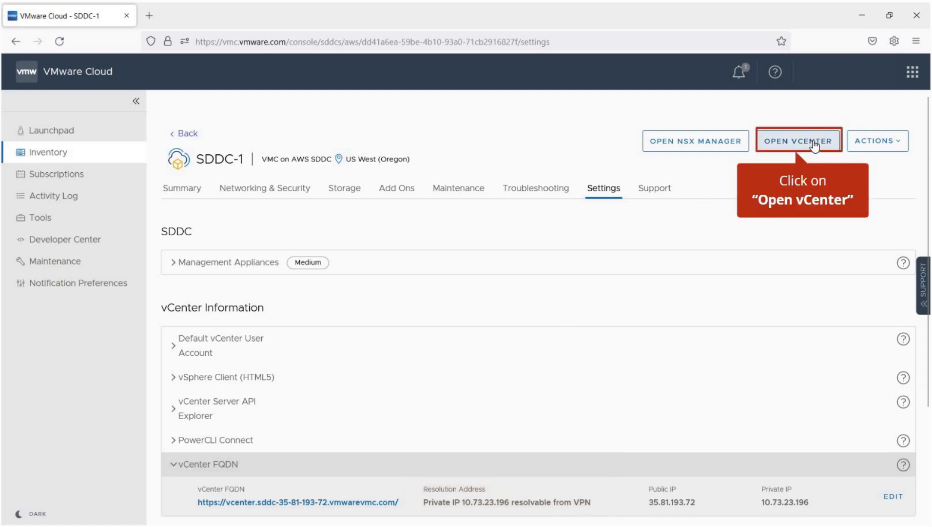
pyautogui.click(779, 142)
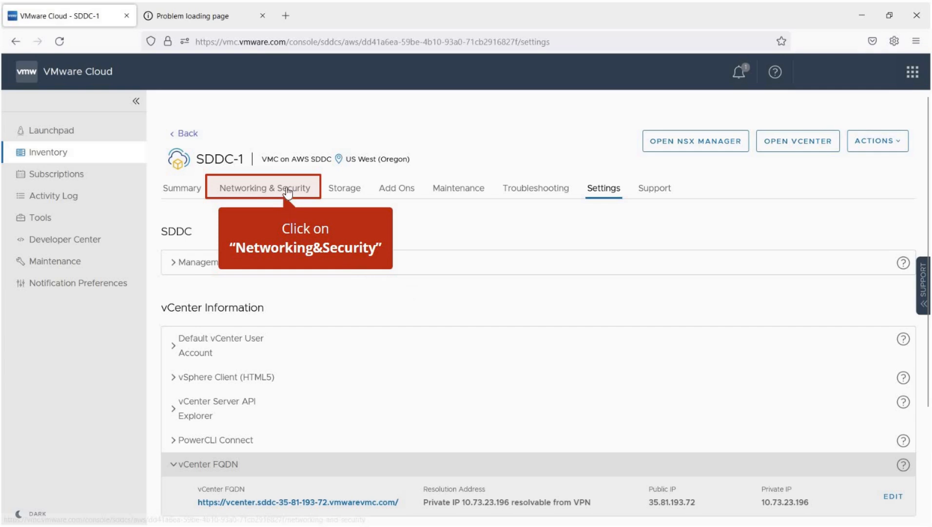
# - Add a Management Gateway firewall rule named Allow-vc-access in the SDDC's networking and security settings
pyautogui.click(287, 190)
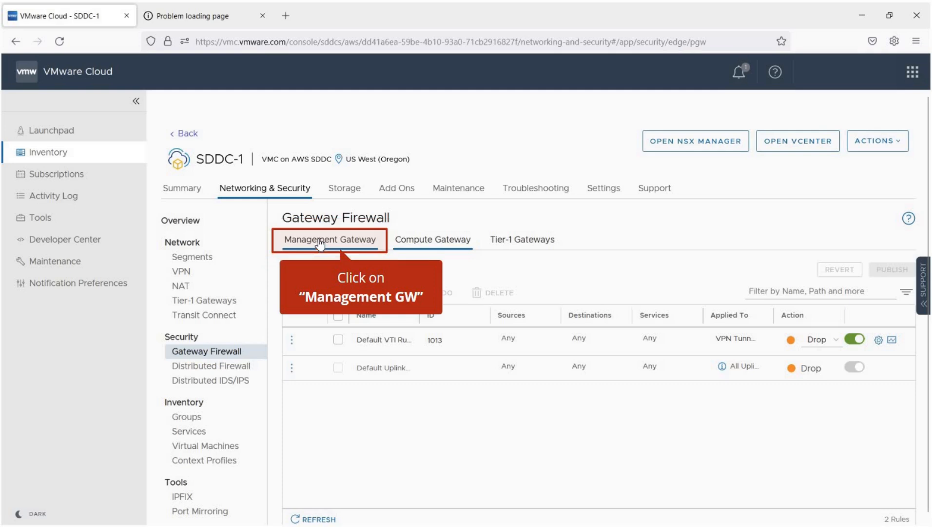
pyautogui.click(325, 301)
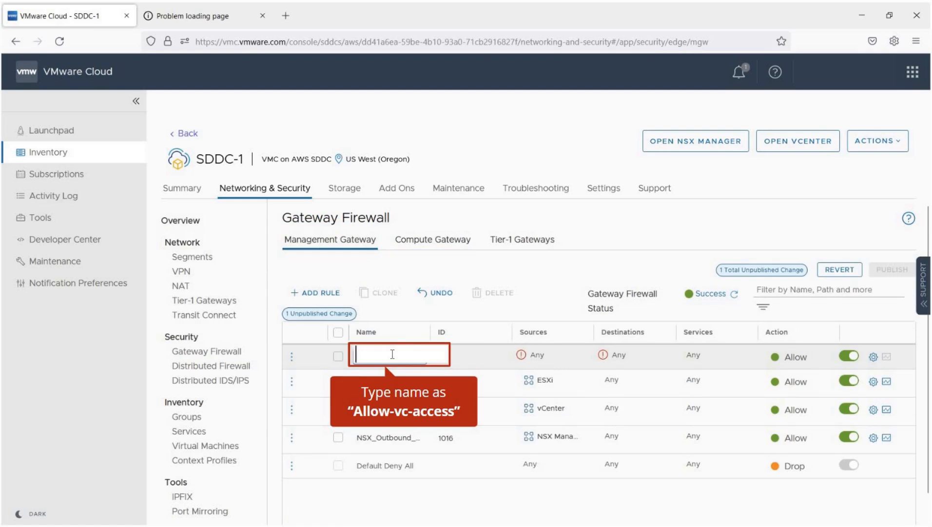
pyautogui.write('Allow-vc-a')
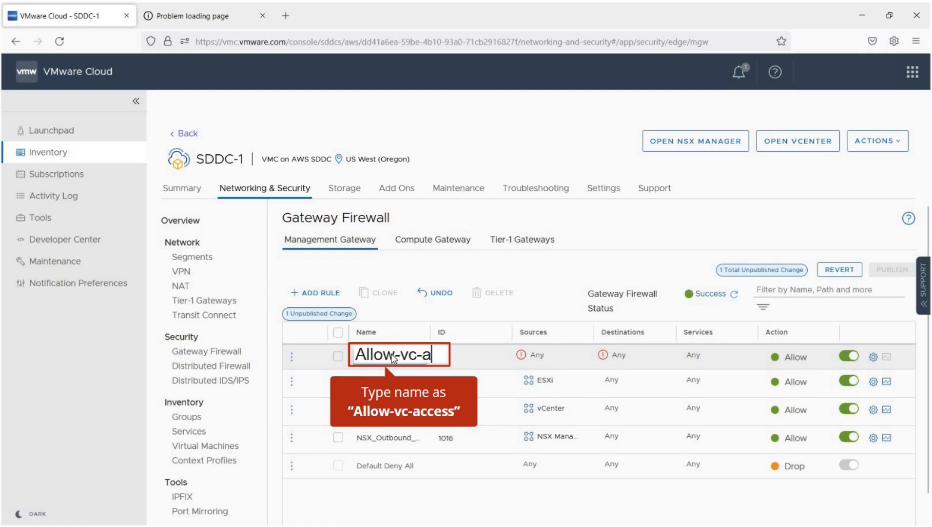
pyautogui.write('ccess')
pyautogui.press('Return')
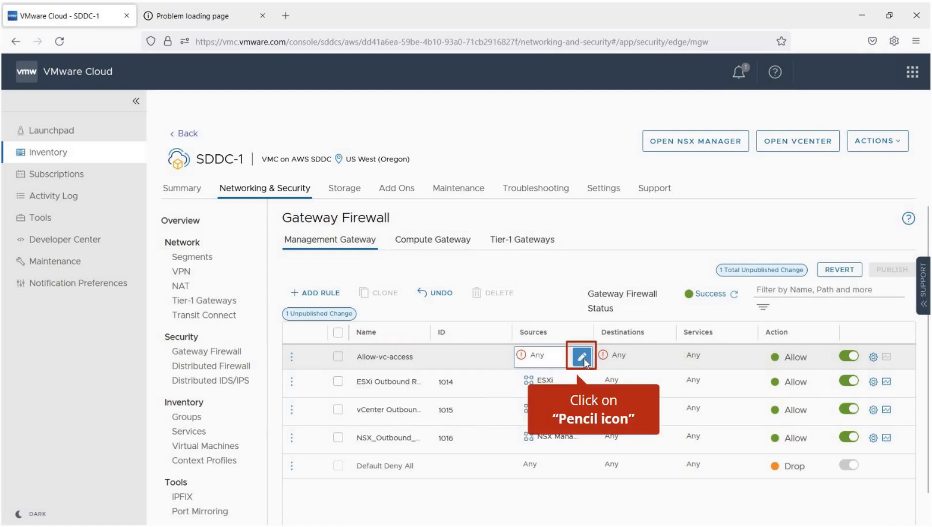
# - Start a new user-defined group named Desktop Machine as the source of the Allow-vc-access rule
pyautogui.click(584, 357)
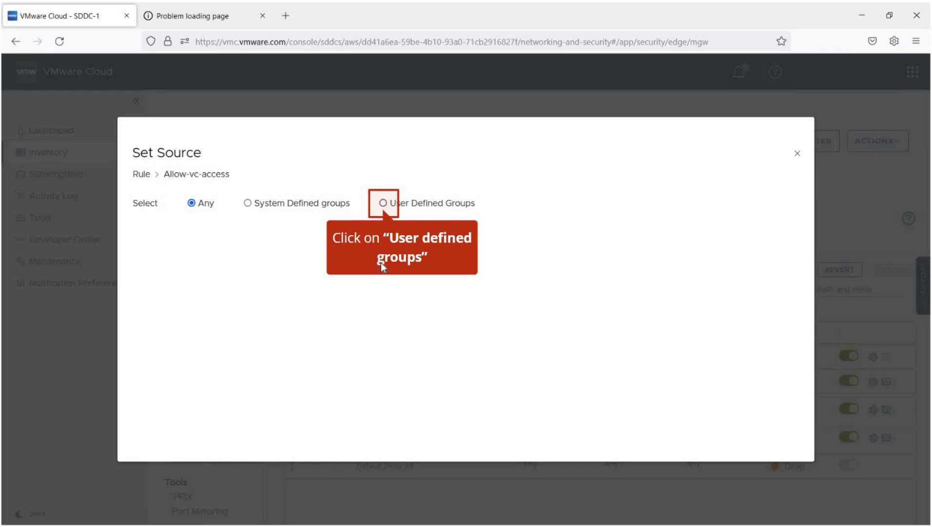
pyautogui.click(382, 200)
pyautogui.click(174, 248)
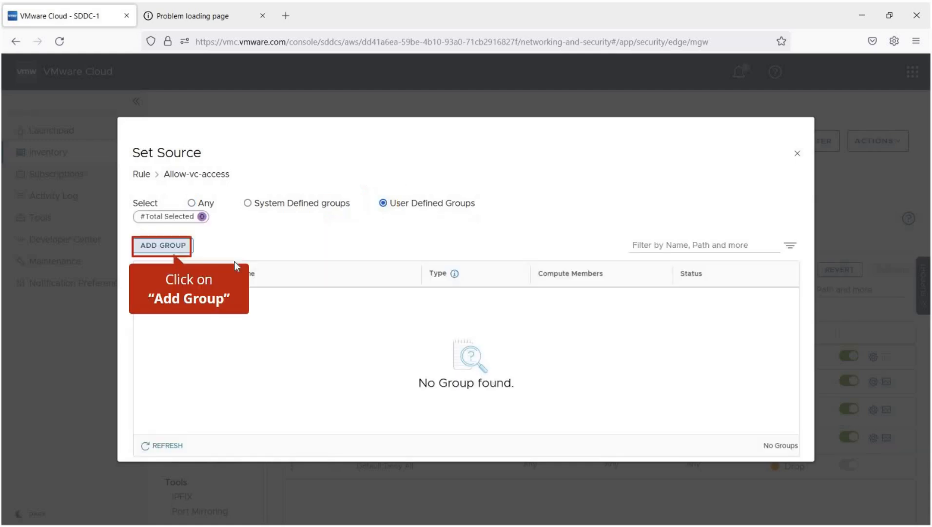
pyautogui.click(301, 302)
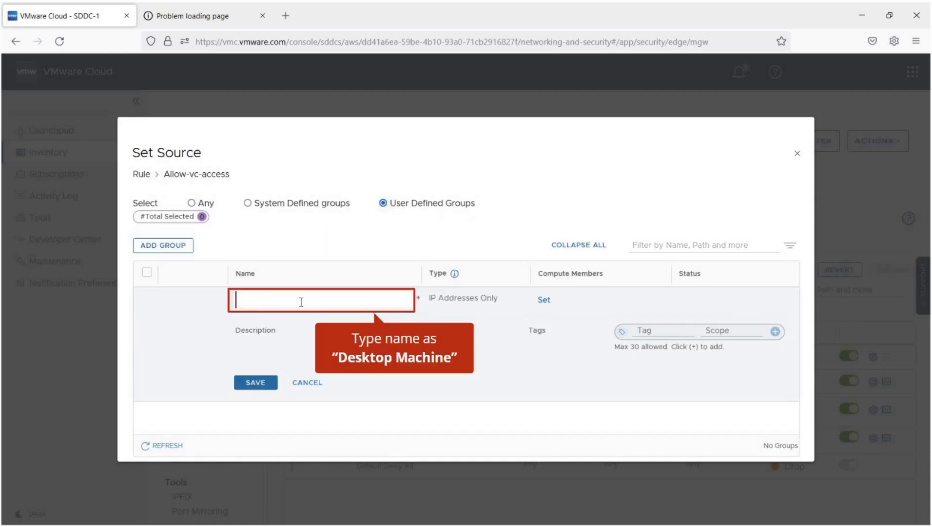
pyautogui.write('Desktop Machine')
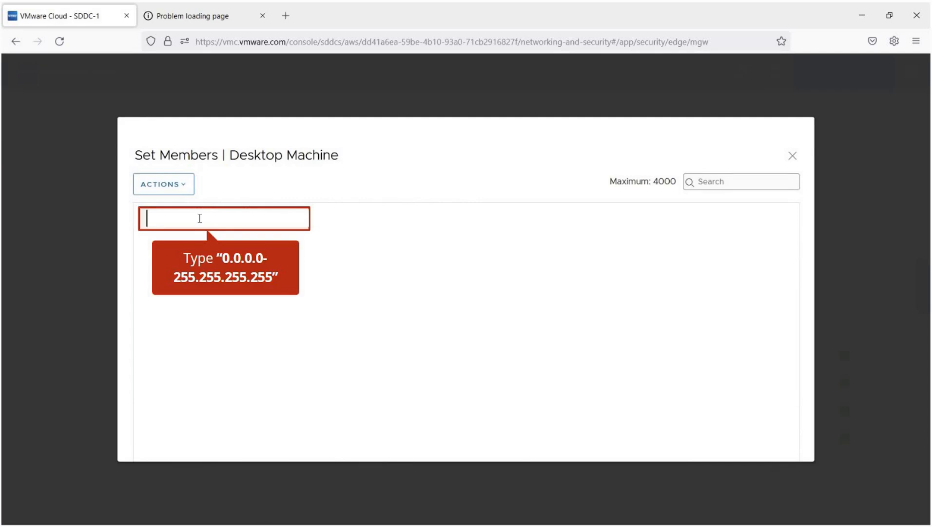
# - Add the IP range 0.0.0.0-255.255.255.255 as the member of the Desktop Machine group
pyautogui.write('0.0.0.0-255.255.255.')
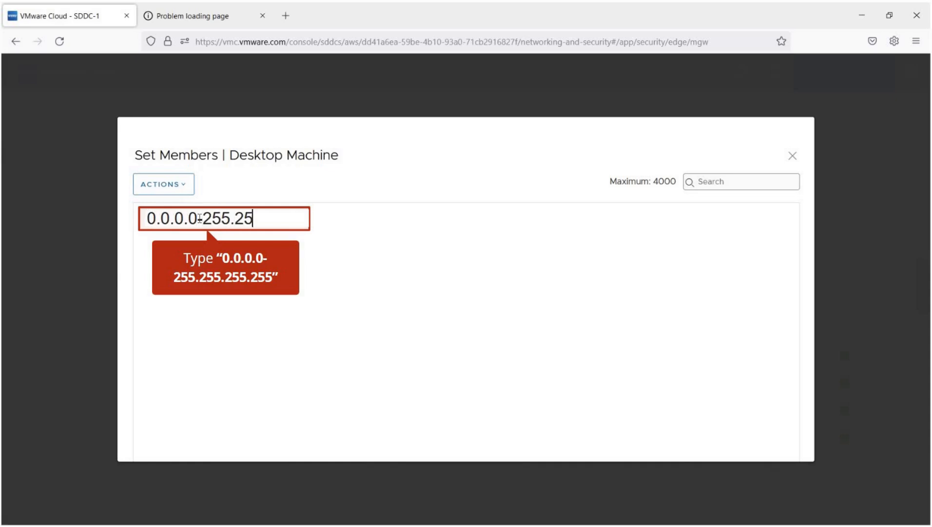
pyautogui.write('255')
pyautogui.press('Return')
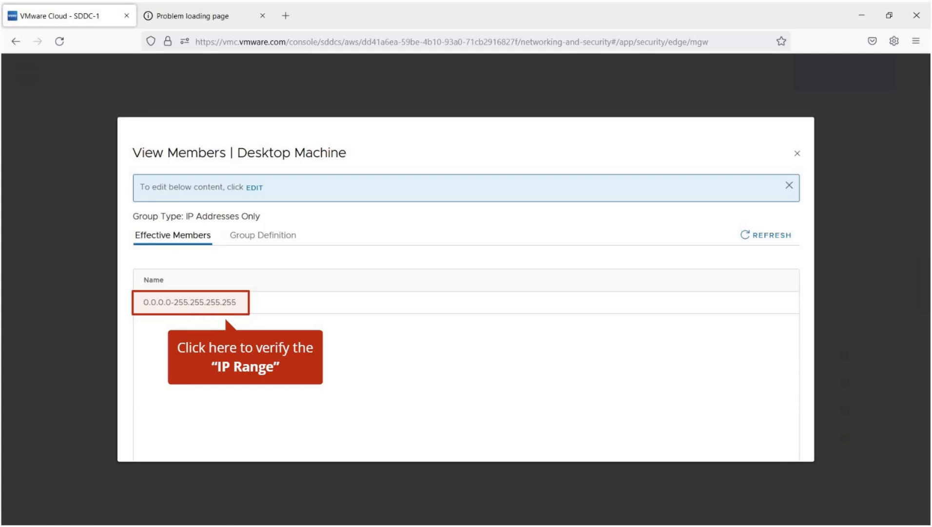
# - Verify the IP range among the Desktop Machine group's effective members and close the member view
pyautogui.hotkey('ctrl', '2')
pyautogui.moveTo(119, 270); pyautogui.dragTo(346, 327)
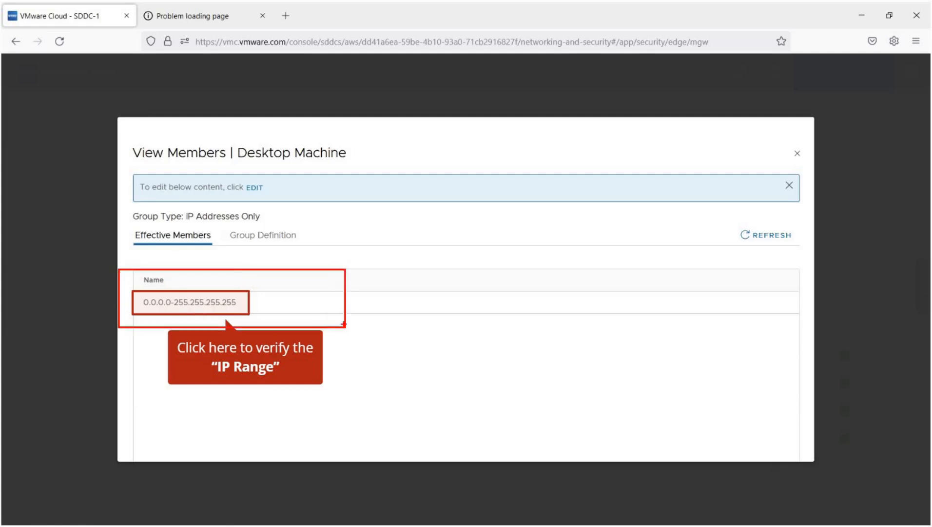
pyautogui.press('Escape')
pyautogui.click(220, 295)
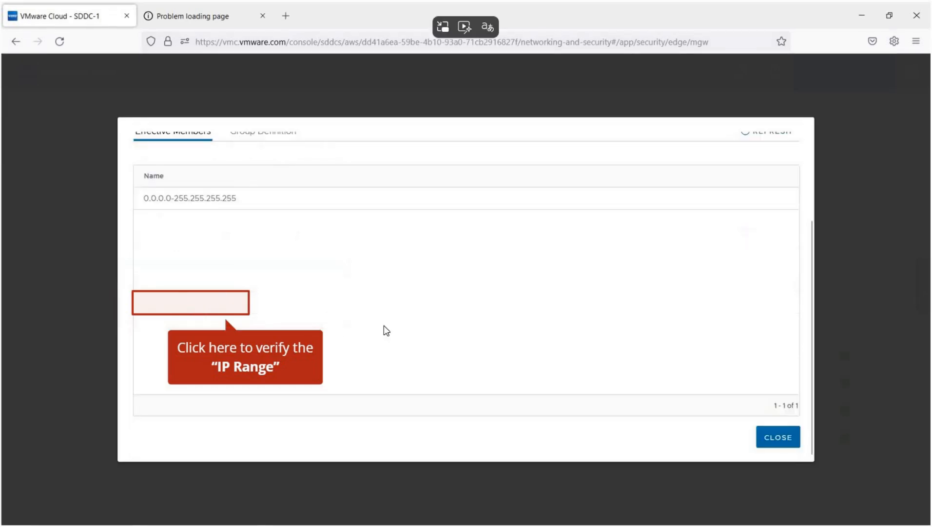
pyautogui.click(778, 438)
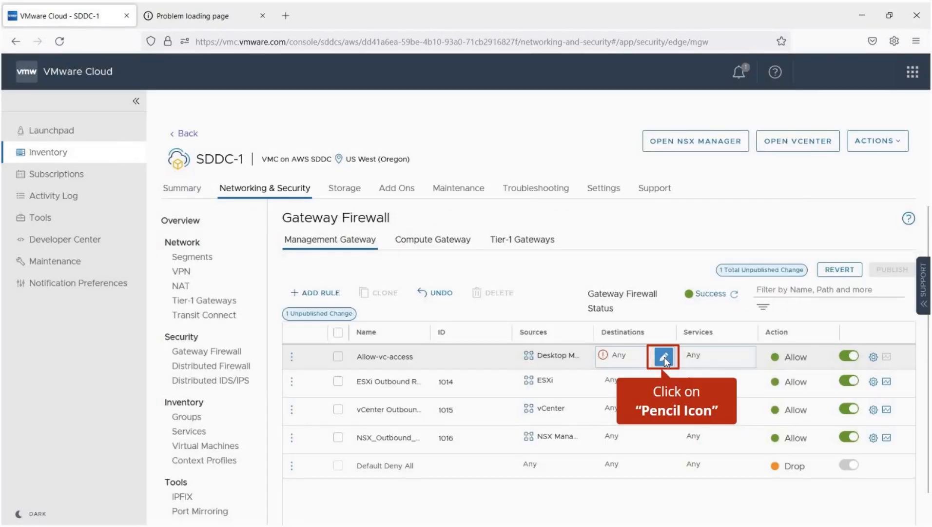
# - Set the destination of the Allow-vc-access rule to the system-defined vCenter group
pyautogui.click(661, 352)
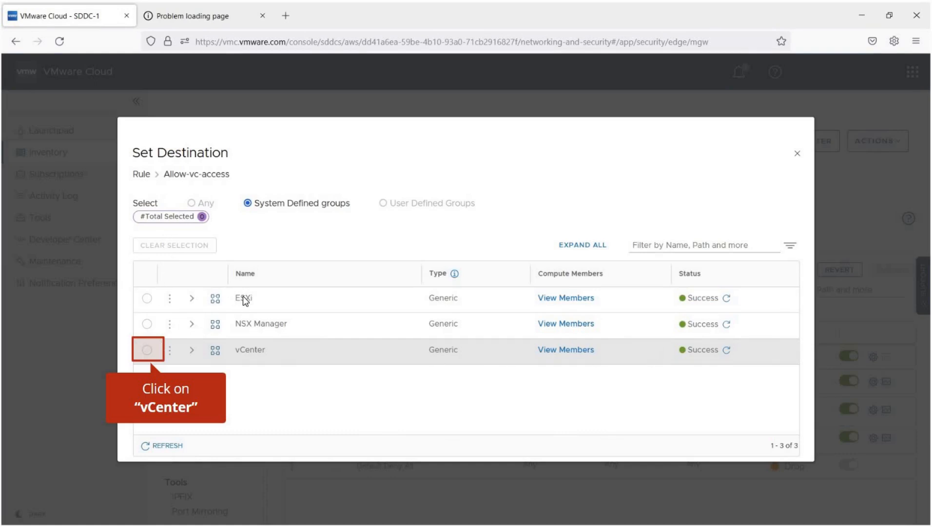
pyautogui.click(157, 349)
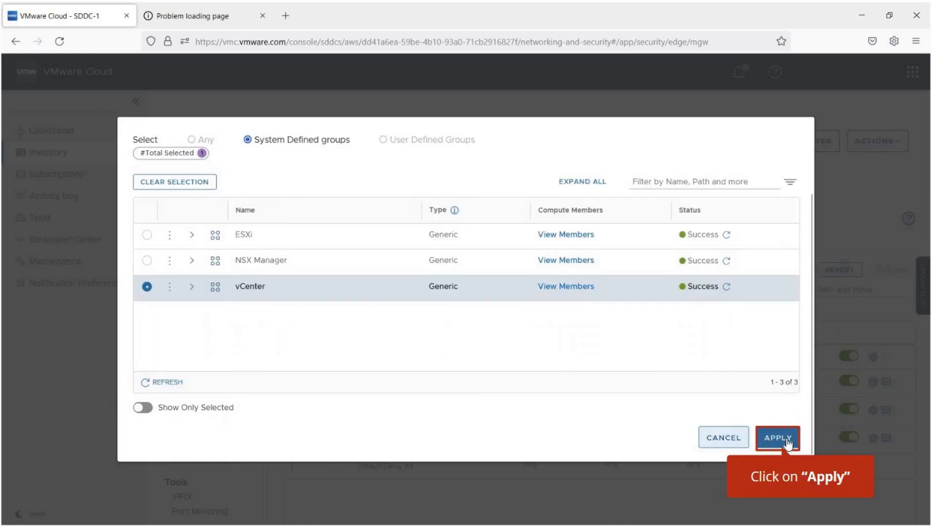
pyautogui.click(786, 439)
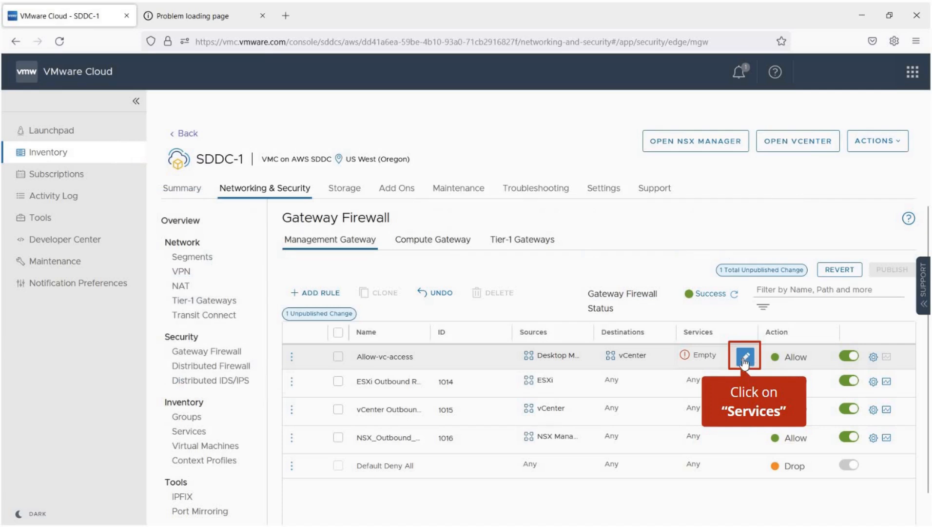
# - Add the HTTPS, SSO and ICMP services to the Allow-vc-access rule and publish the firewall change
pyautogui.click(711, 364)
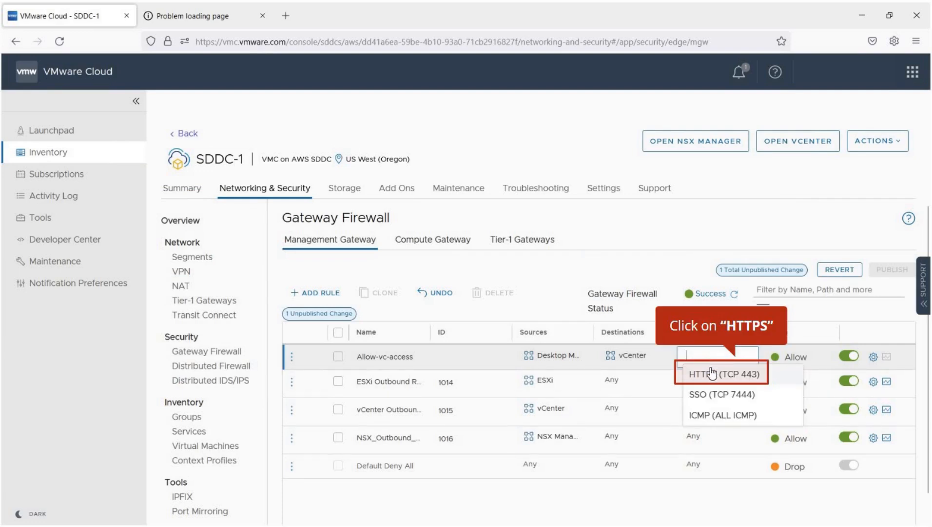
pyautogui.click(714, 380)
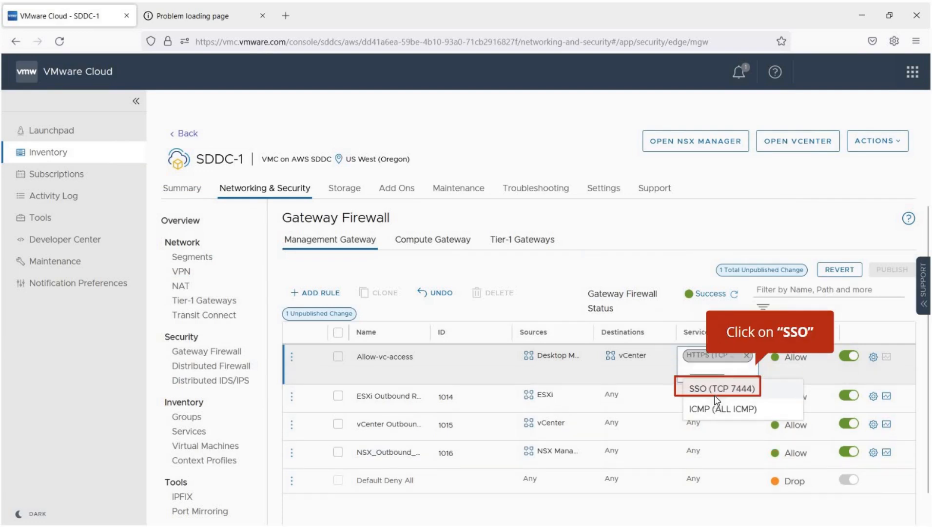
pyautogui.click(714, 395)
pyautogui.click(715, 395)
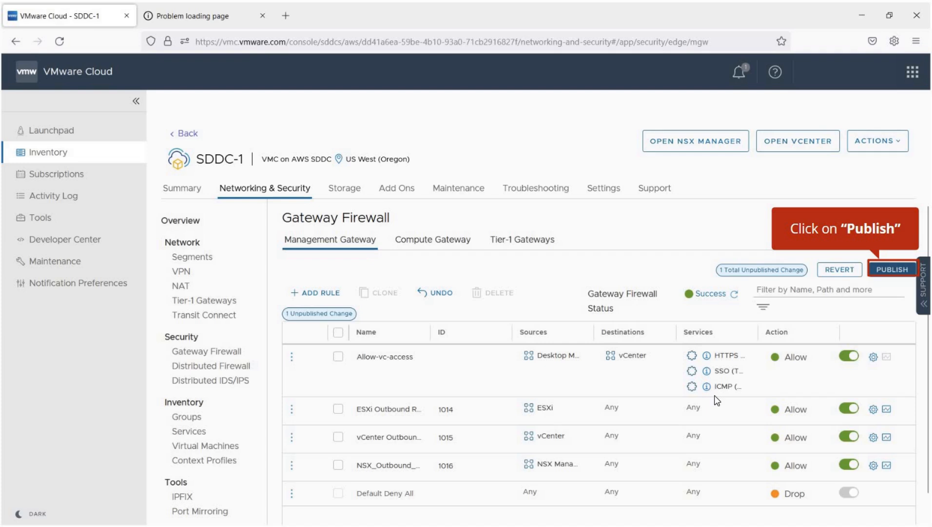
pyautogui.click(899, 271)
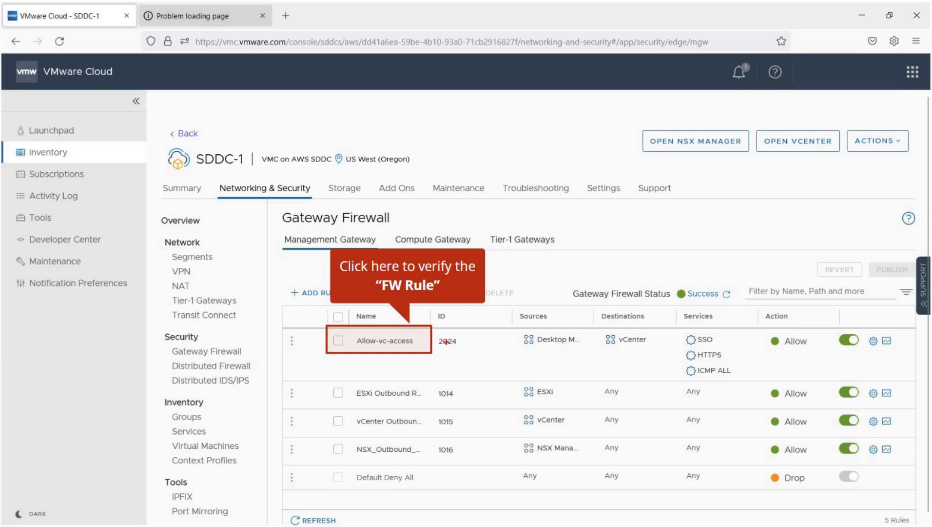
pyautogui.moveTo(514, 308); pyautogui.dragTo(593, 359)
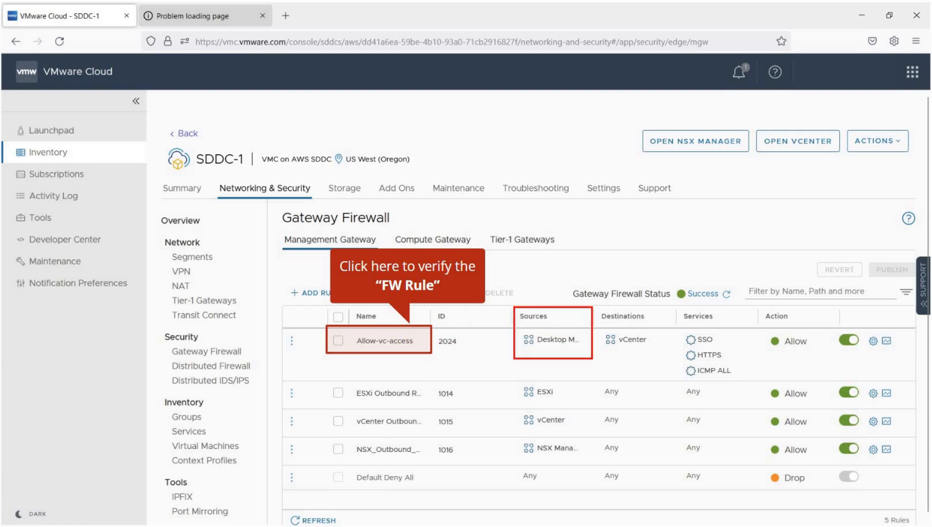
pyautogui.moveTo(601, 306)
pyautogui.mouseDown()
pyautogui.moveTo(644, 322)
pyautogui.moveTo(670, 363)
pyautogui.mouseUp()
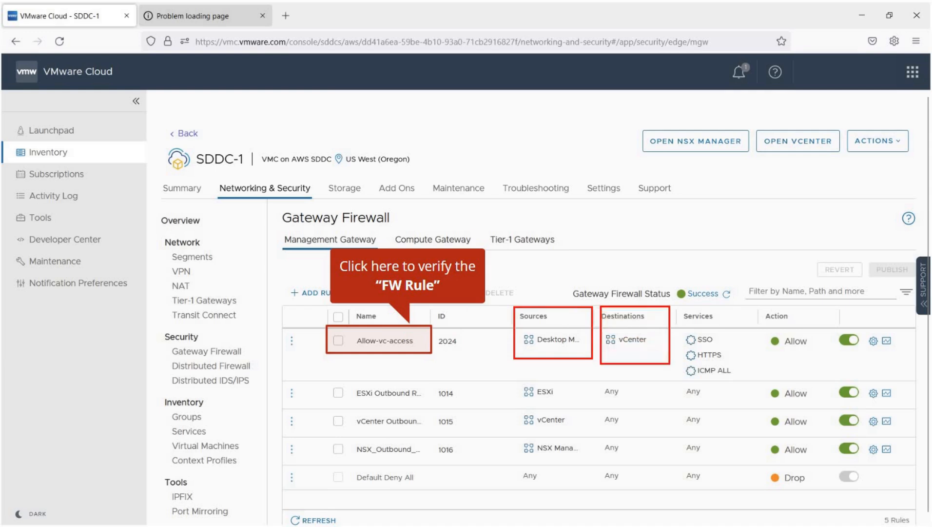
pyautogui.moveTo(678, 308); pyautogui.dragTo(752, 384)
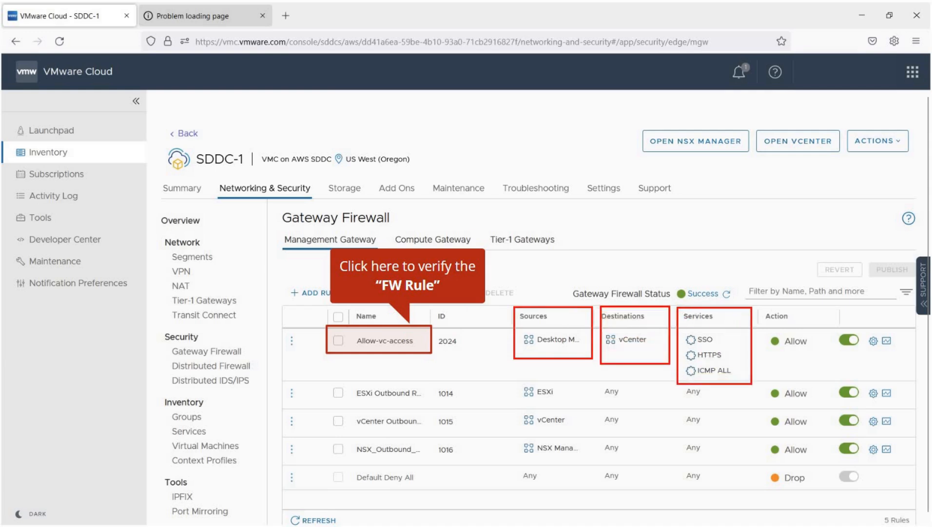
pyautogui.moveTo(764, 309); pyautogui.dragTo(840, 378)
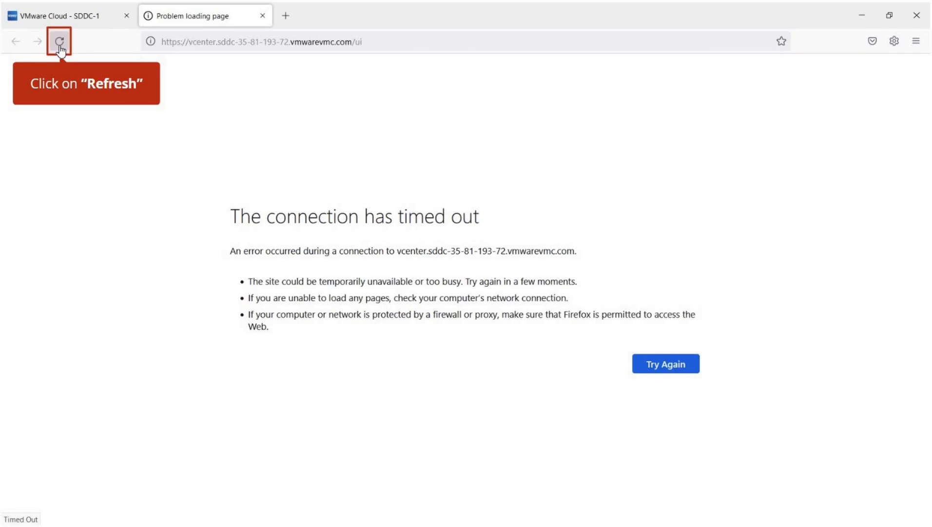
# - Reload the timed-out vCenter page to retry the connection
pyautogui.click(60, 43)
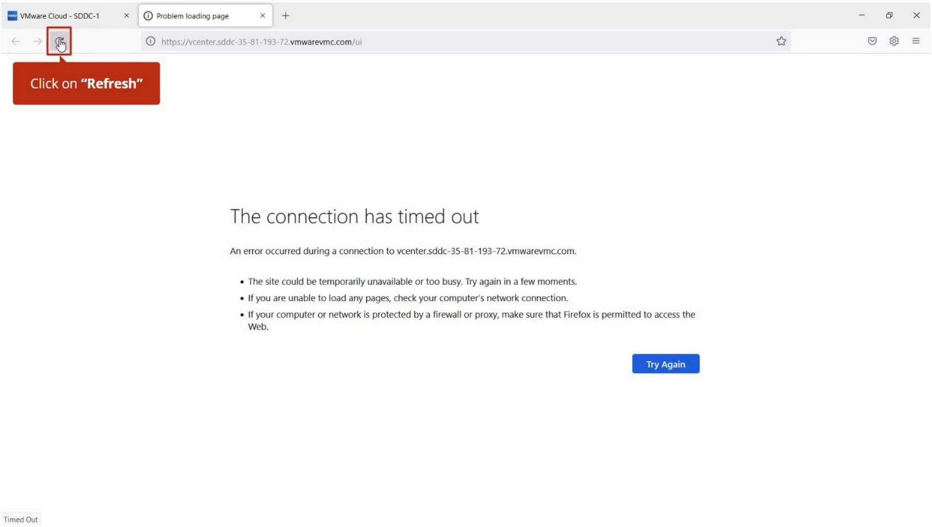